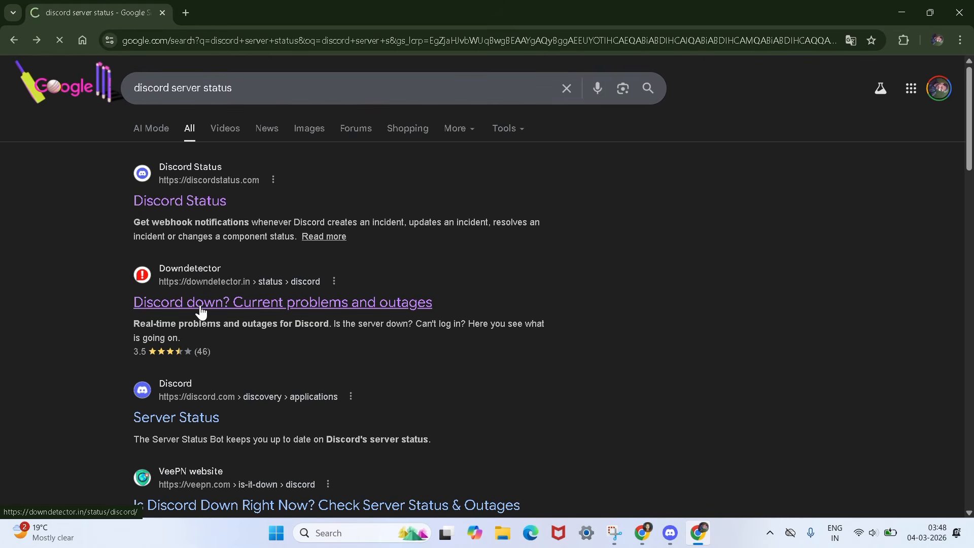
Accept the cookie notice on Downdetector's Discord page, examine the 24-hour outage chart, and return to the search results.
scroll(341, 406, "down", 3)
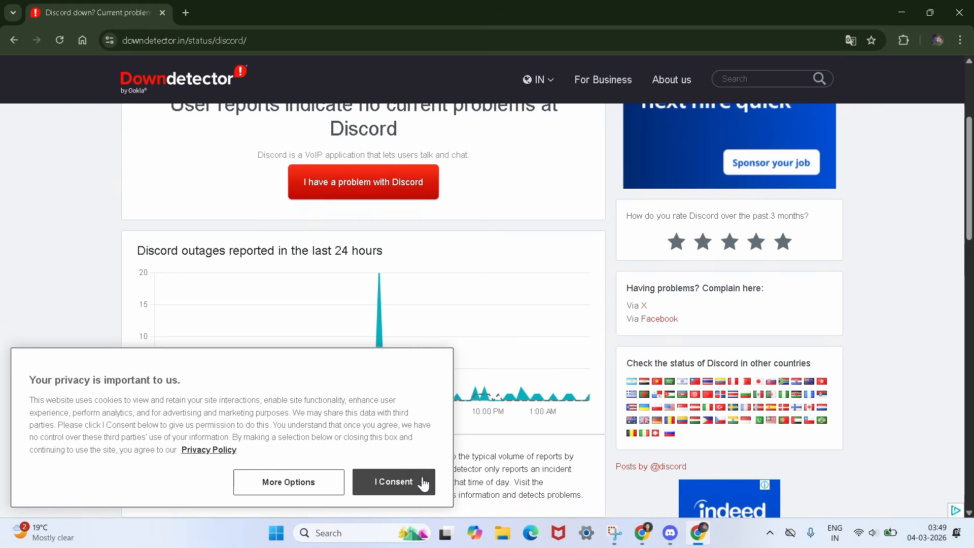
left_click(424, 483)
scroll(488, 398, "down", 1)
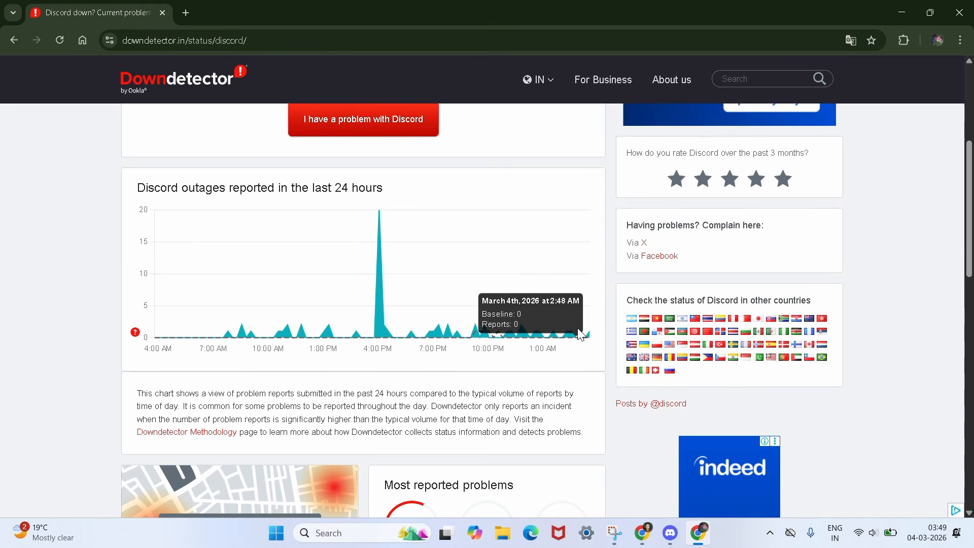
left_click(14, 40)
left_click(14, 40)
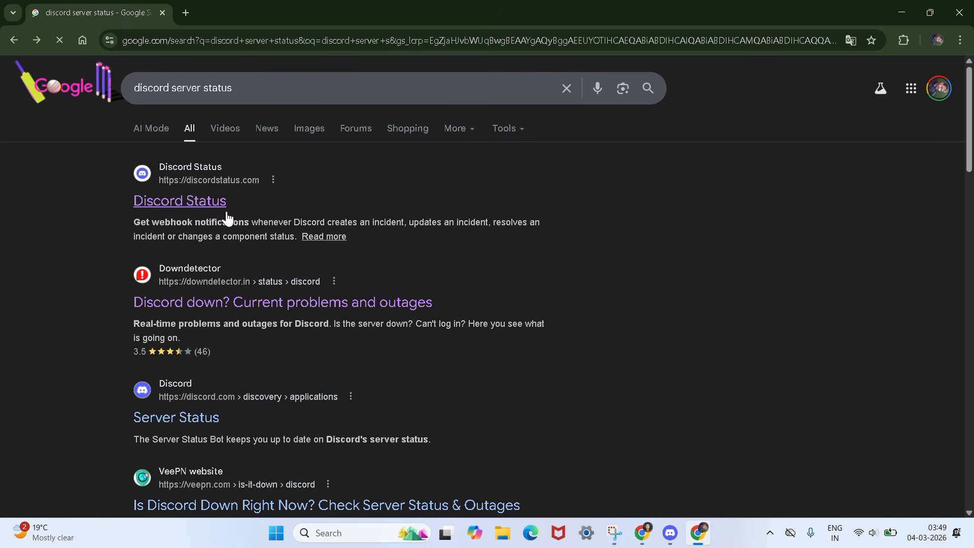
Open the official Discord Status page, review component uptime, API response time and past incidents, and minimize the browser.
left_click(192, 203)
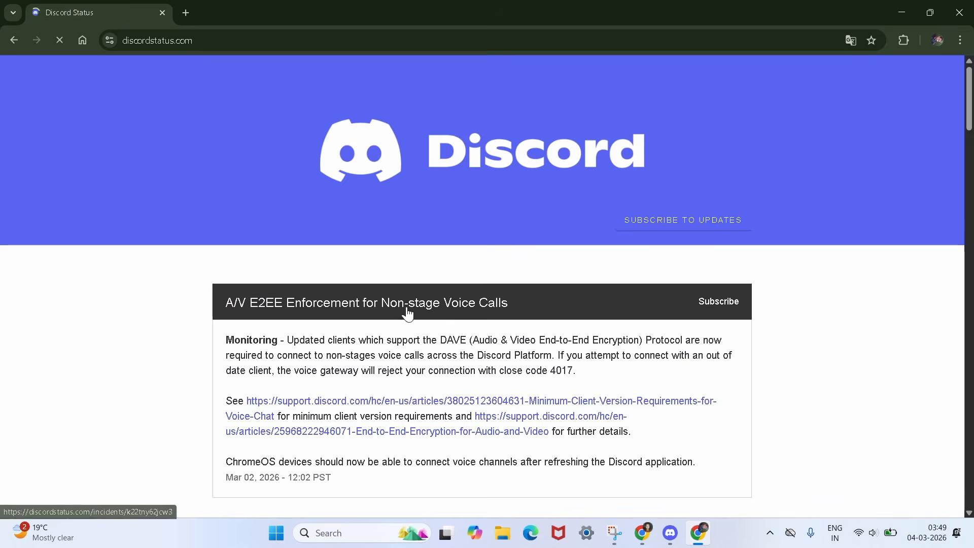
scroll(408, 314, "down", 10)
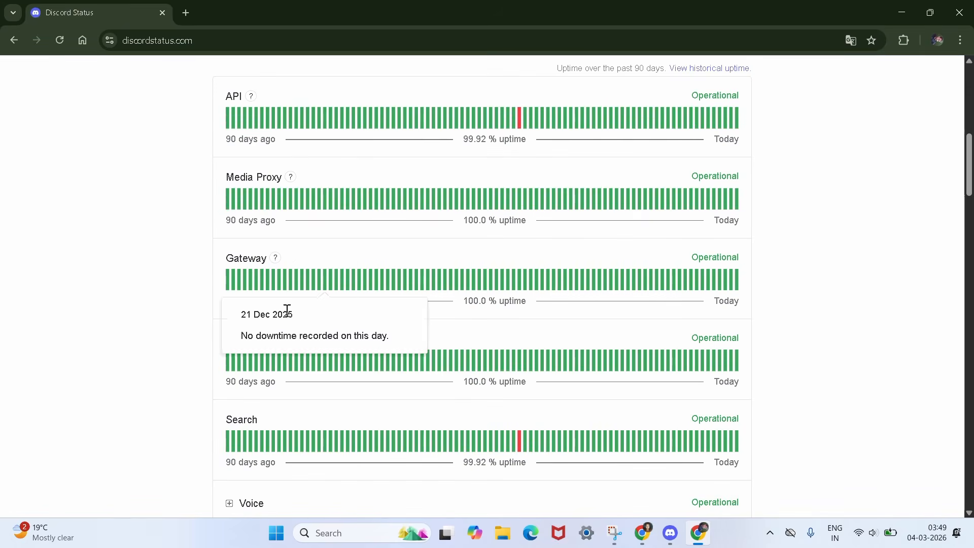
scroll(287, 387, "down", 8)
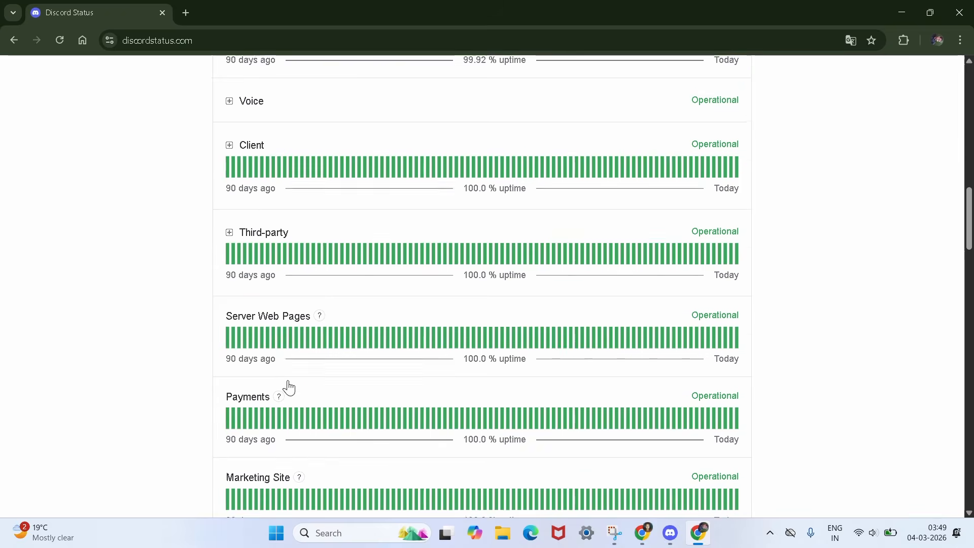
scroll(290, 387, "down", 6)
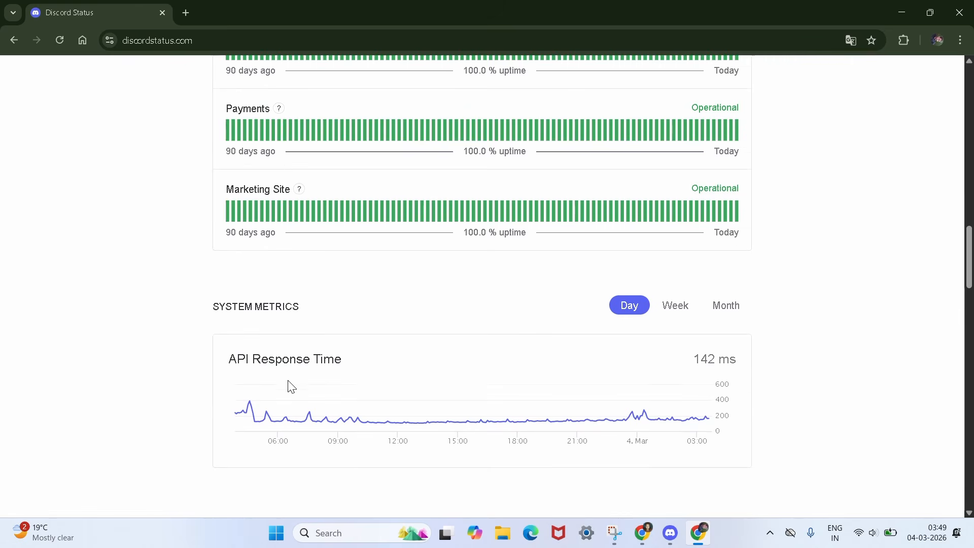
scroll(289, 387, "down", 2)
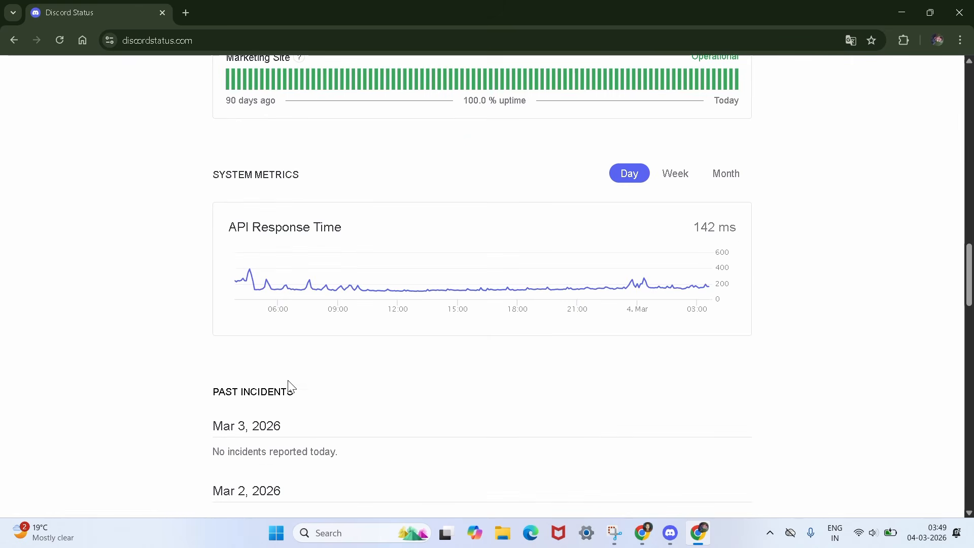
left_click(895, 15)
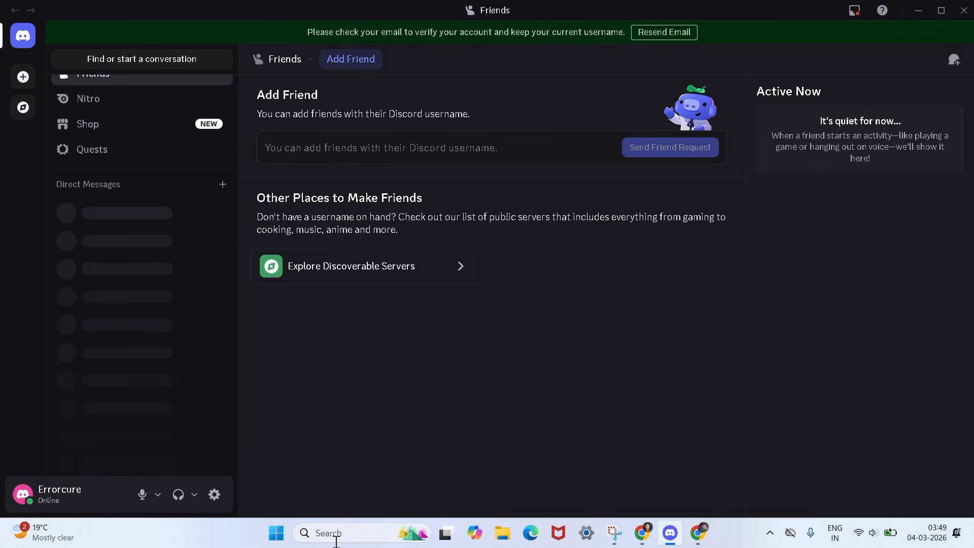
Close the Discord window and open Task Manager in a maximized window.
left_click(964, 10)
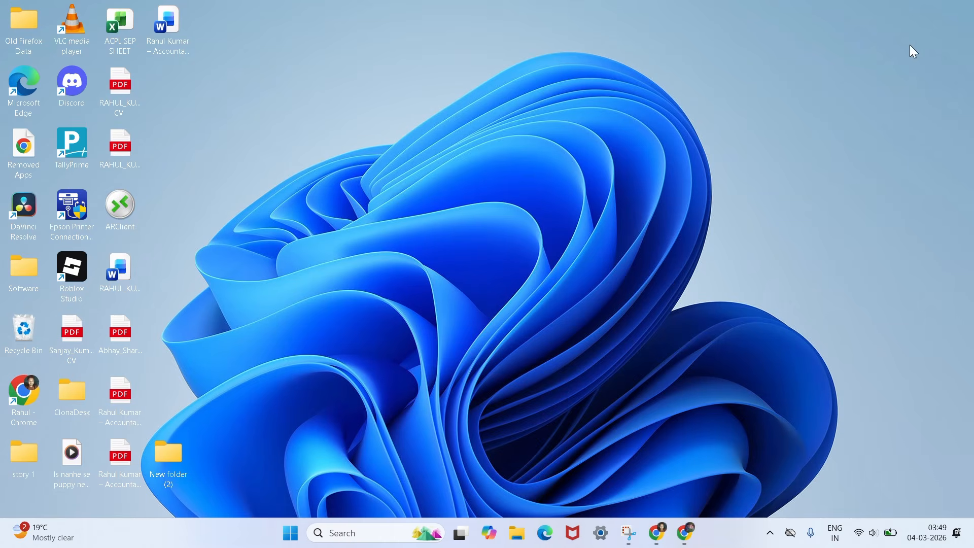
left_click(344, 533)
type("t")
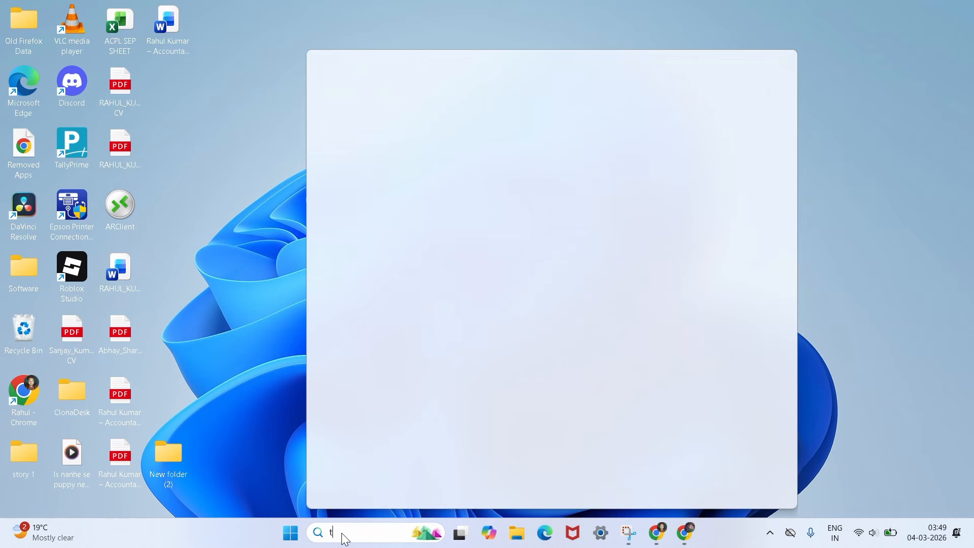
type("ask Manager")
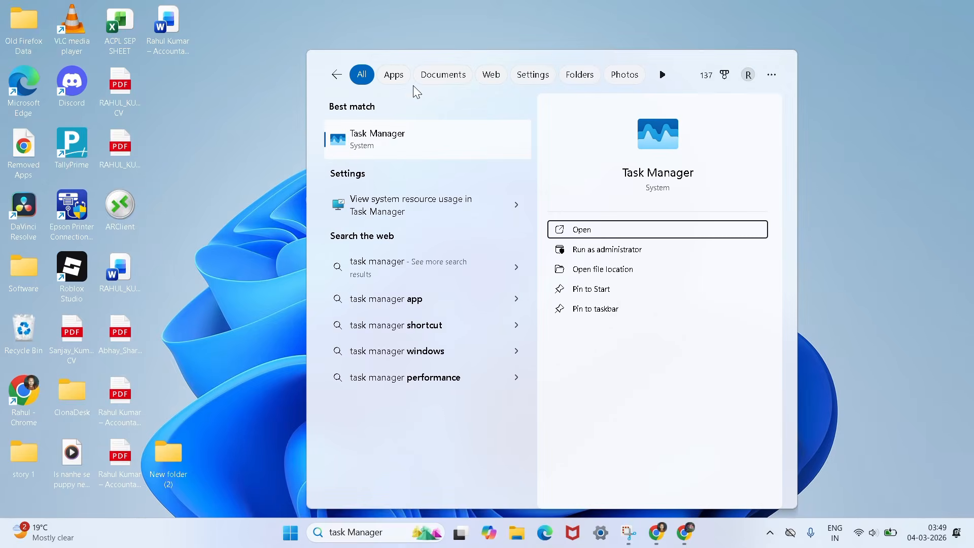
left_click(392, 146)
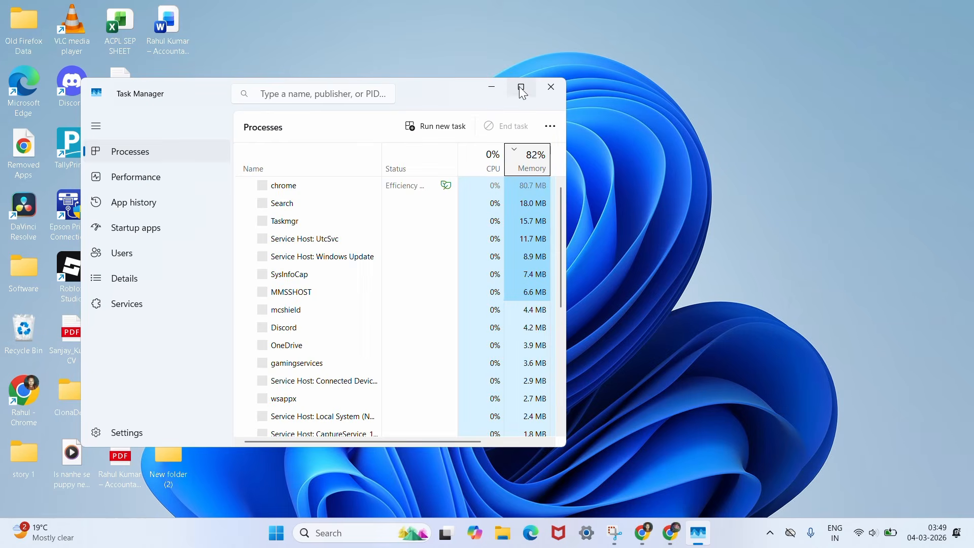
left_click(522, 89)
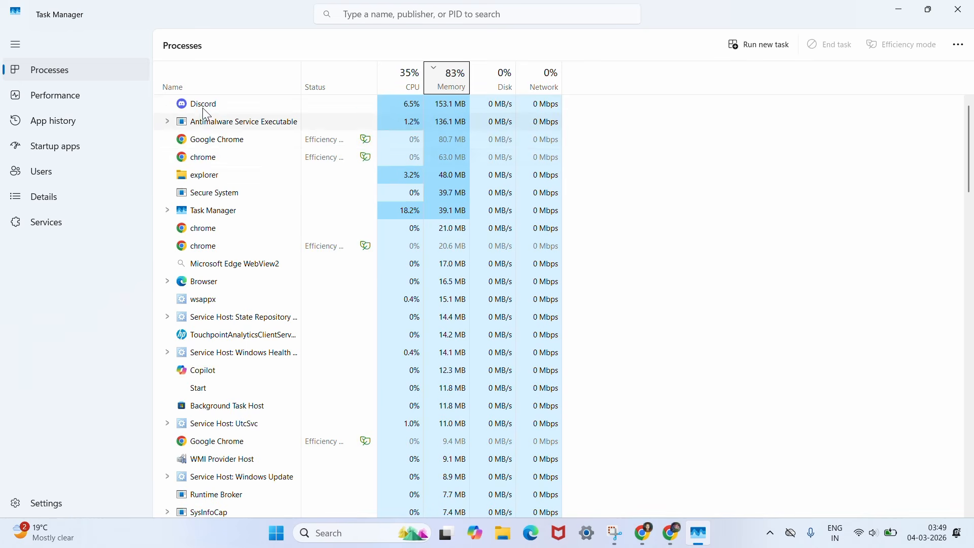
End the Discord task, check the remaining process list for other Discord entries, and close Task Manager.
right_click(208, 139)
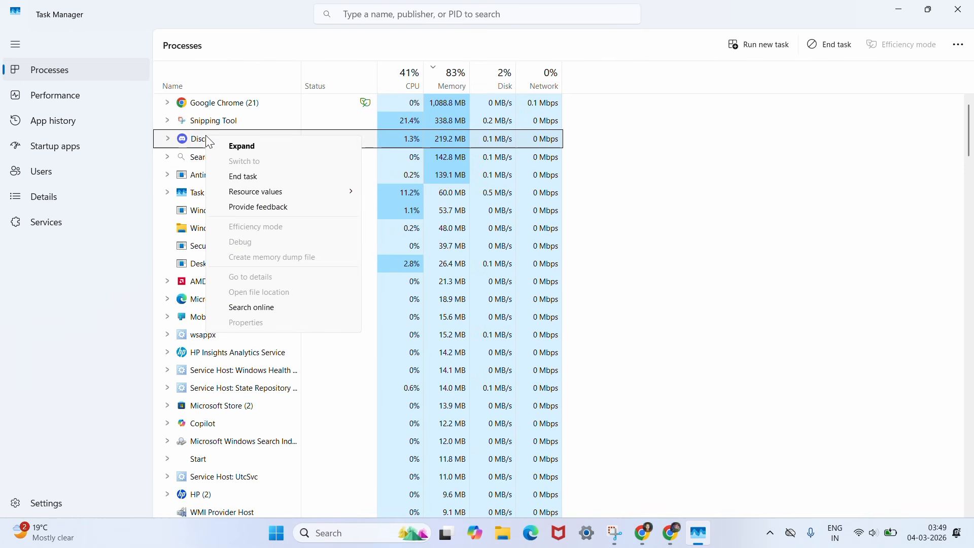
left_click(243, 177)
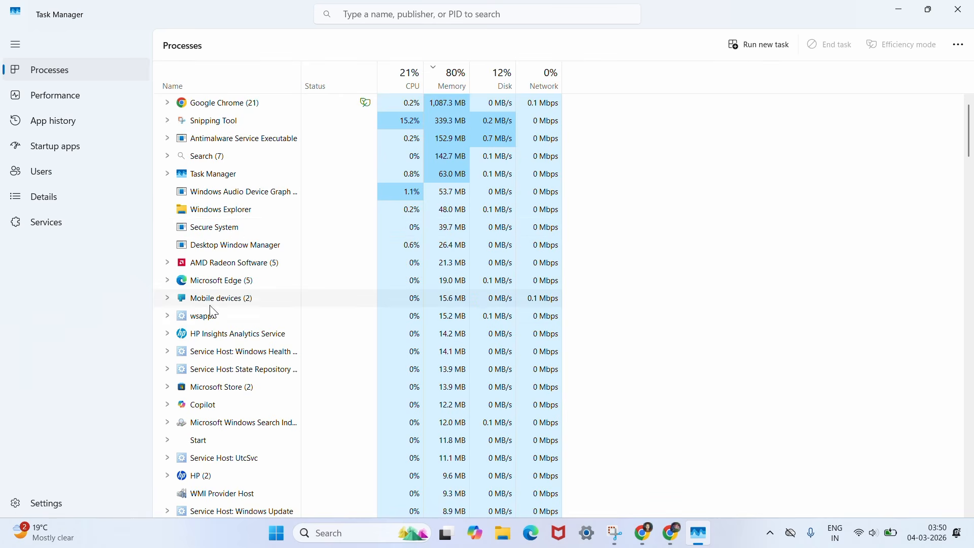
scroll(223, 304, "down", 20)
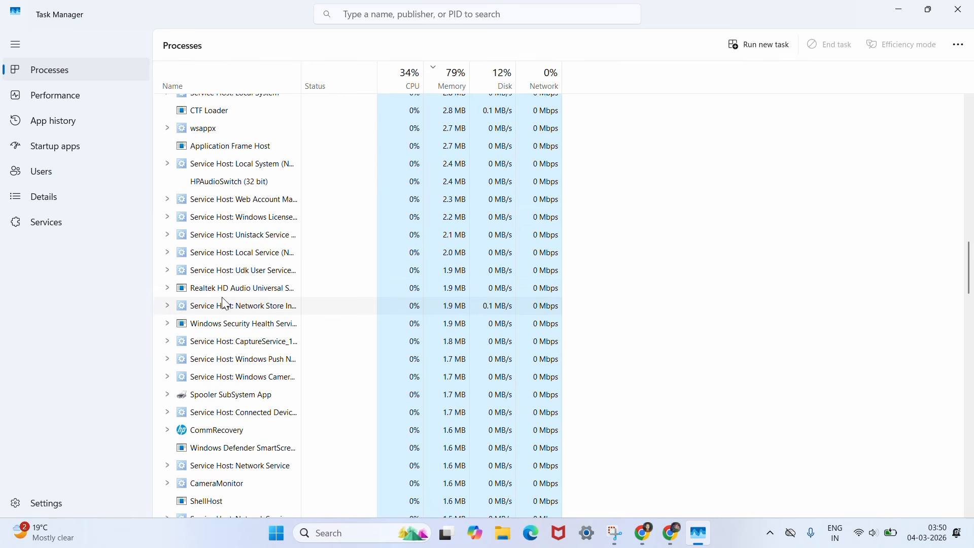
scroll(233, 354, "down", 15)
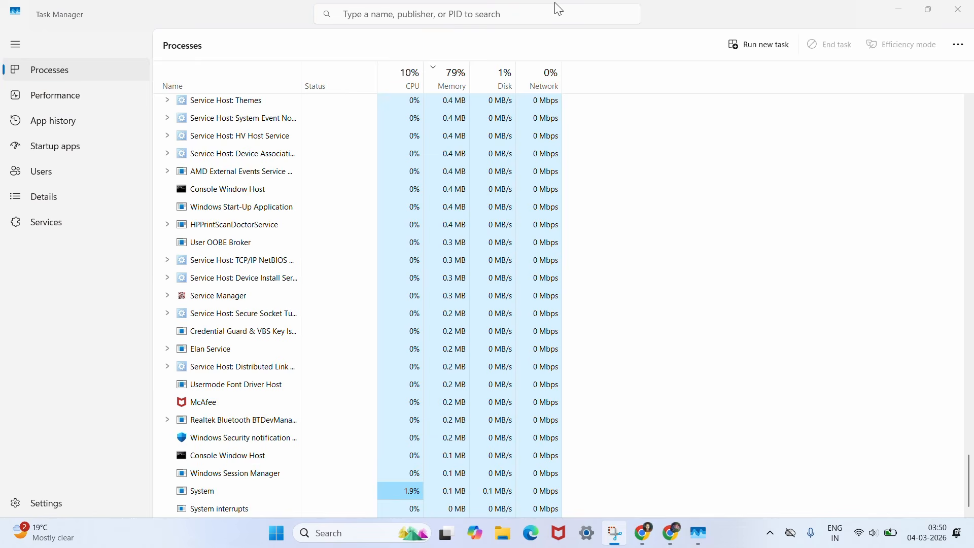
left_click(963, 12)
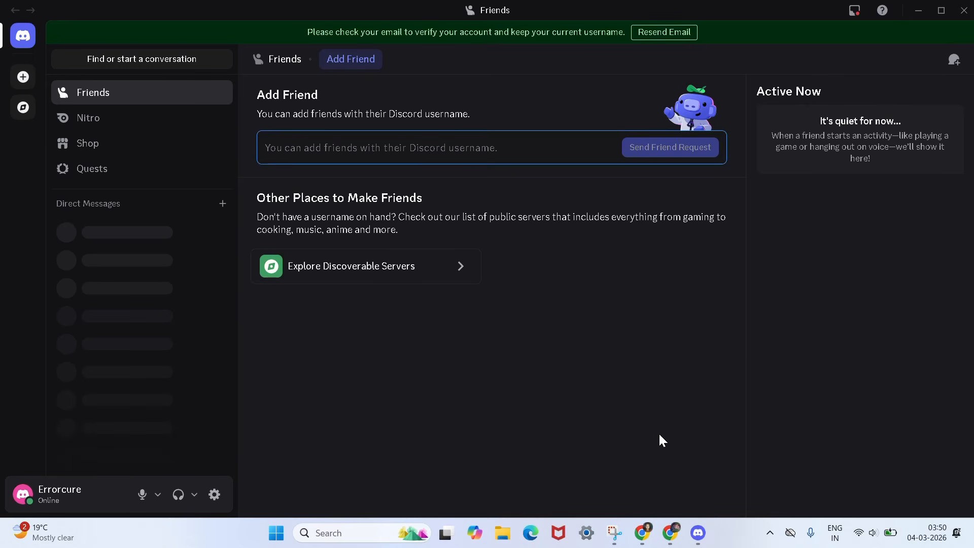
Check the computer's Wi-Fi connection status in the quick settings and close them.
left_click(860, 540)
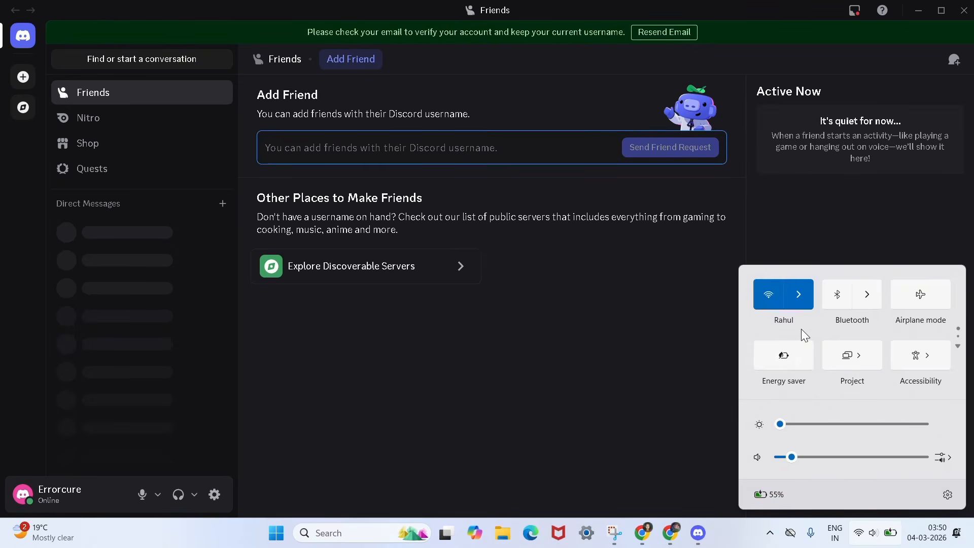
left_click(799, 292)
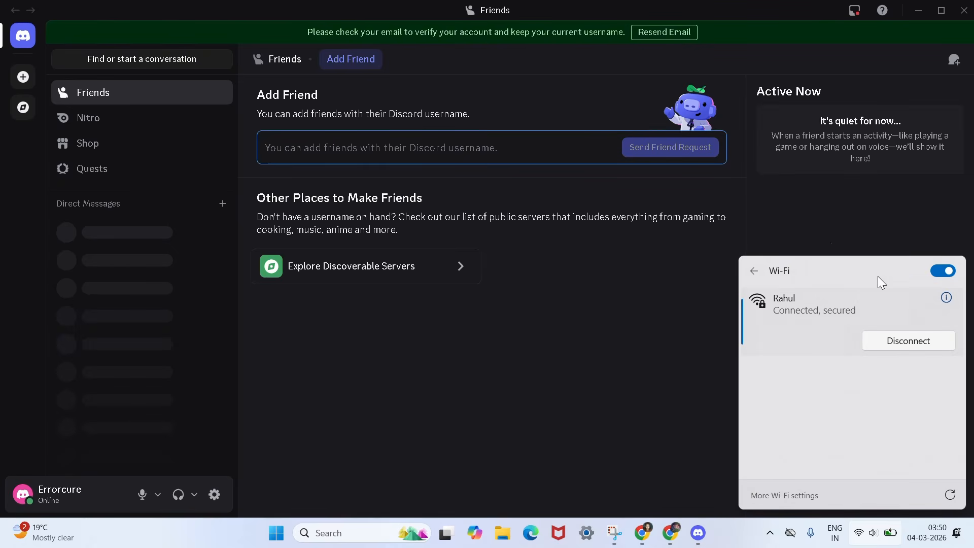
left_click(639, 401)
Switch to Chrome and open a new tab in a maximized window.
left_click(670, 533)
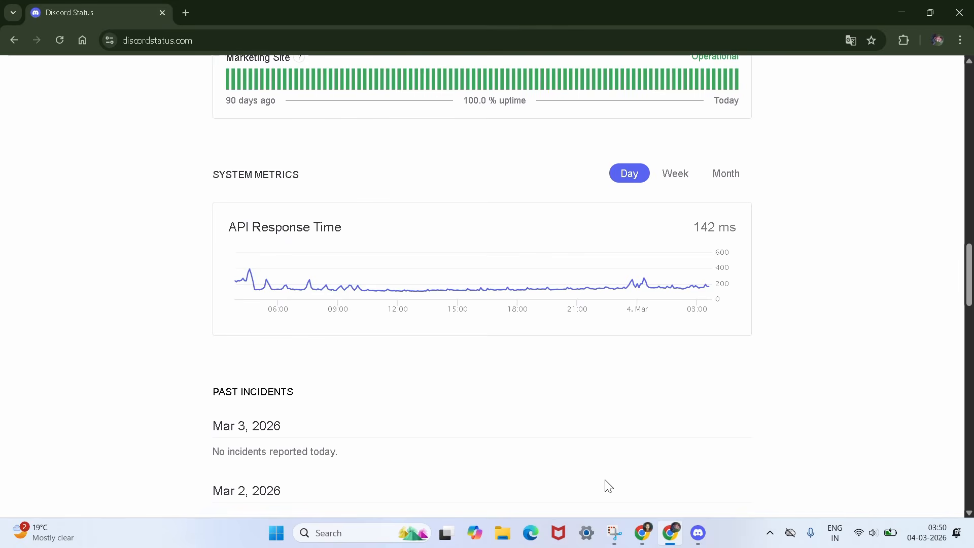
double_click(196, 12)
left_click(185, 11)
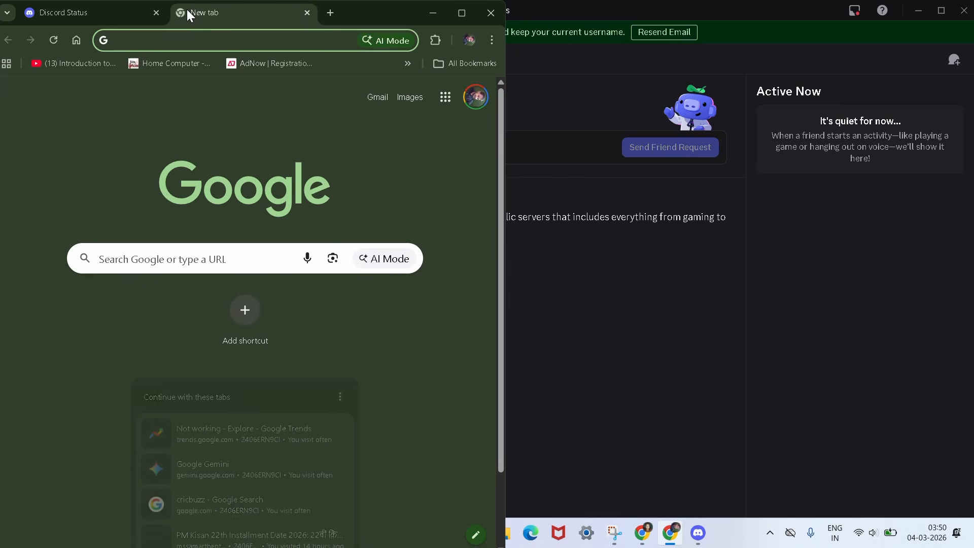
left_click_drag(369, 8, 420, 78)
left_click(512, 83)
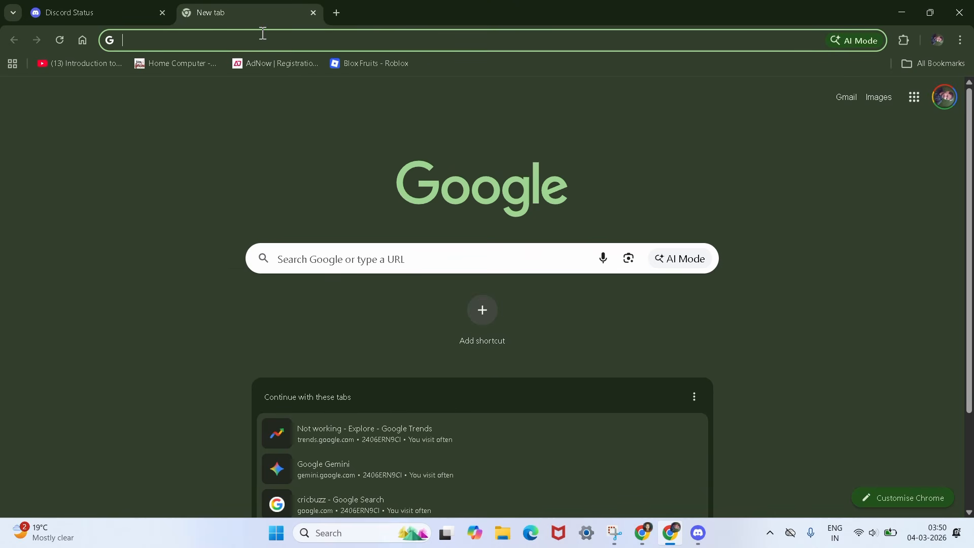
Search Google for "internet speed test".
type("inte")
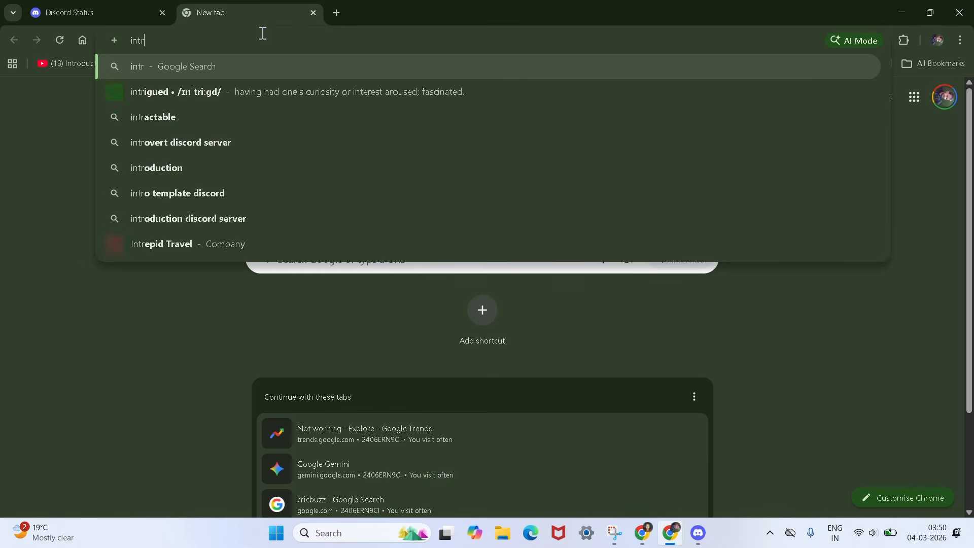
type("n")
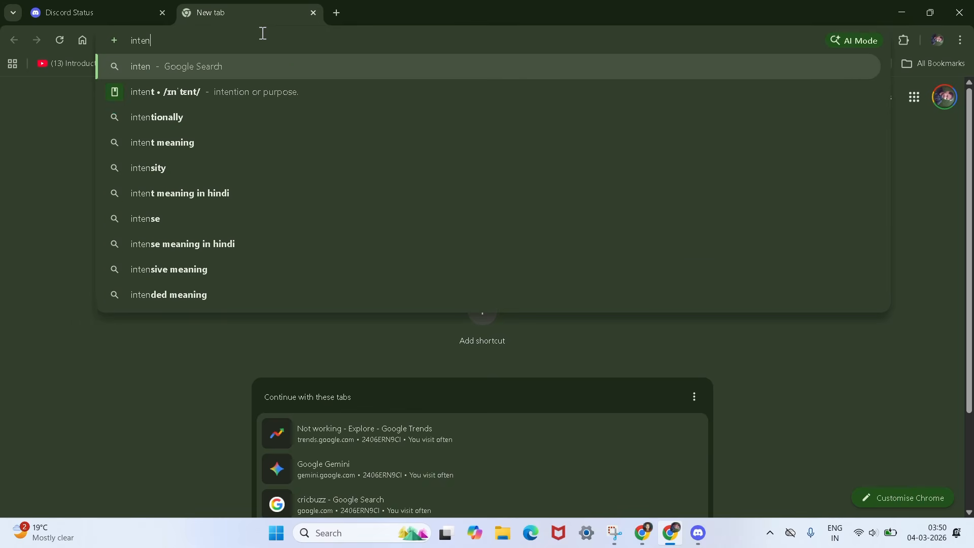
key("BackSpace")
key("BackSpace")
key("BackSpace")
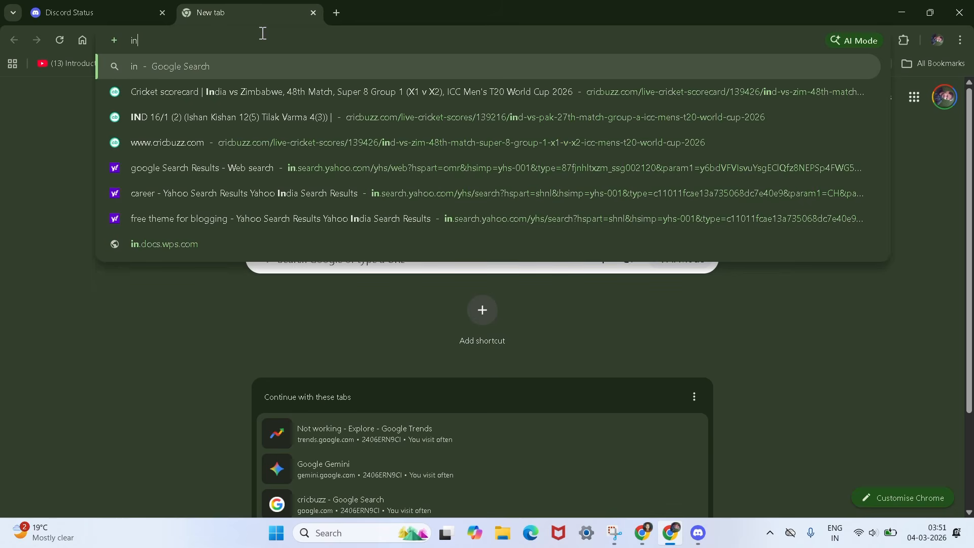
type("tern")
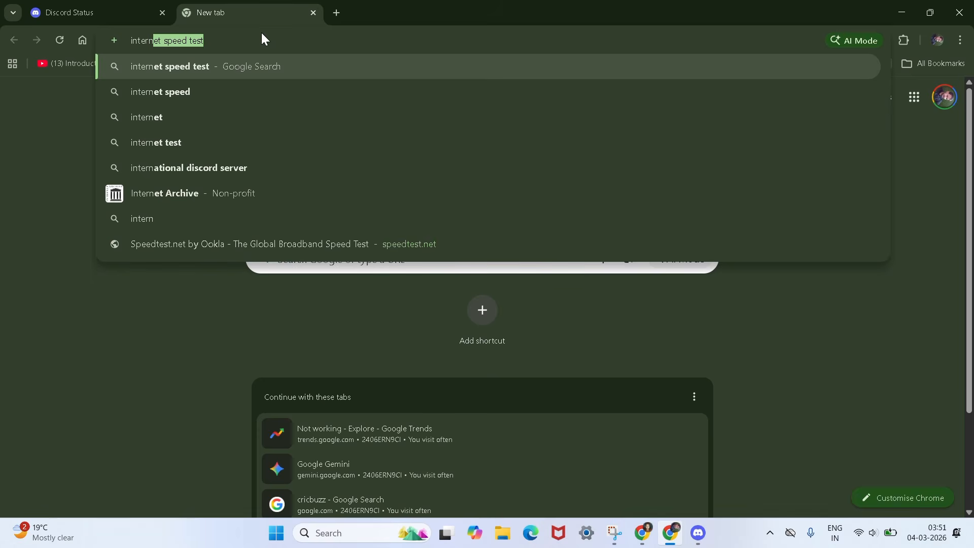
key("Return")
Run Google's built-in internet speed test to check the download and upload speeds.
scroll(293, 350, "down", 1)
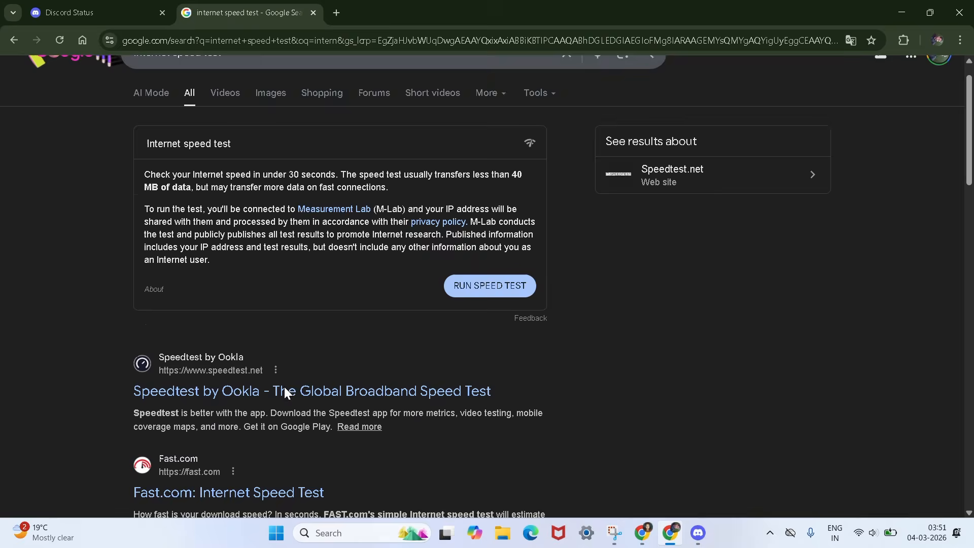
left_click(477, 261)
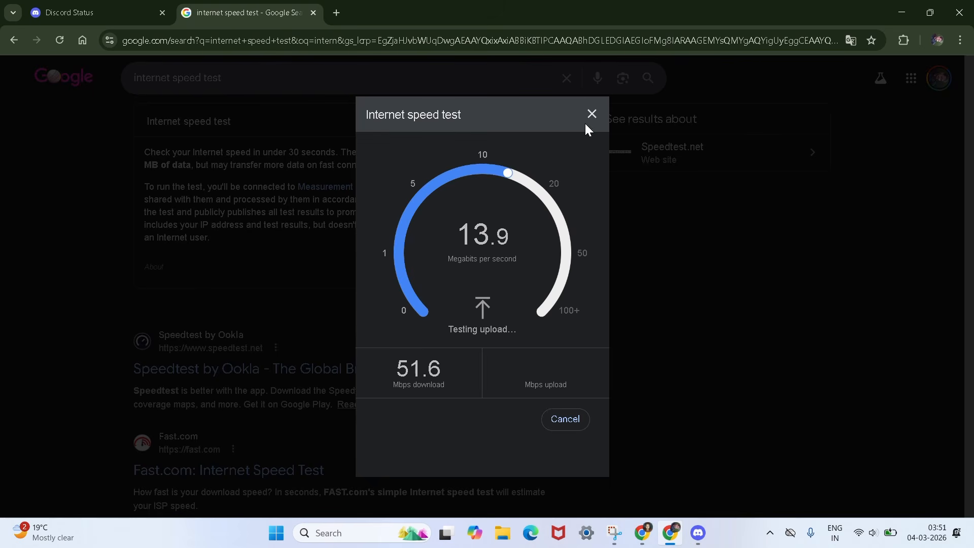
left_click(555, 420)
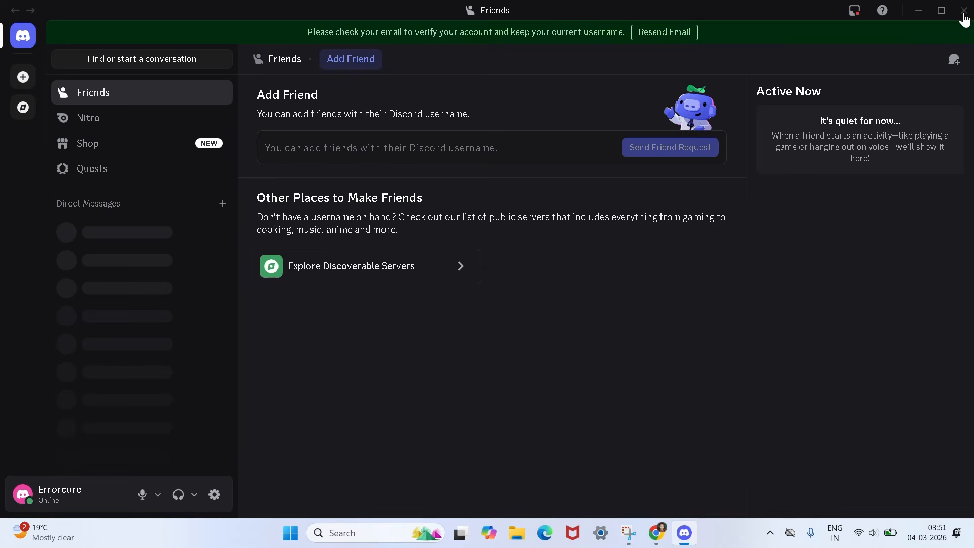
Open the Roaming application data folder by running %appdata% from the Windows Run dialog.
key("alt+Tab")
key("super+r")
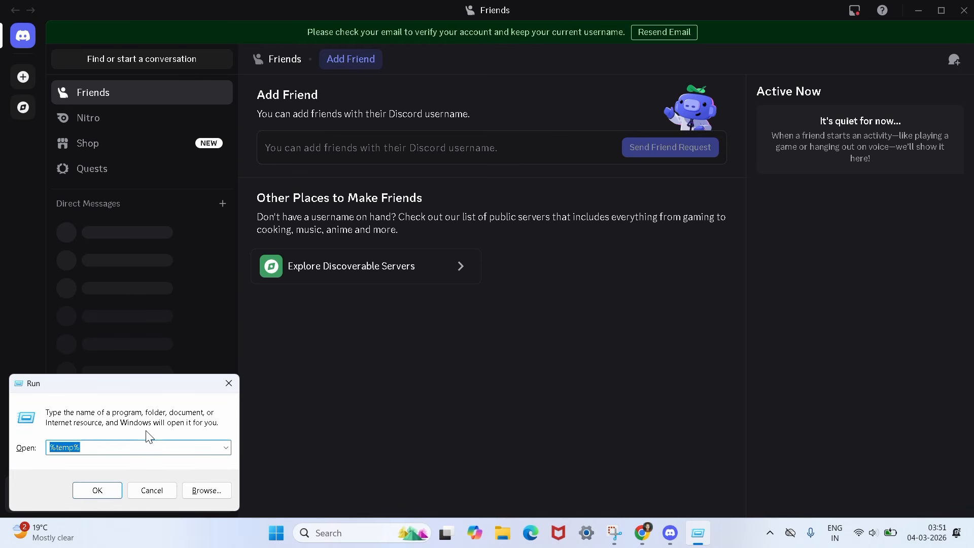
type("%")
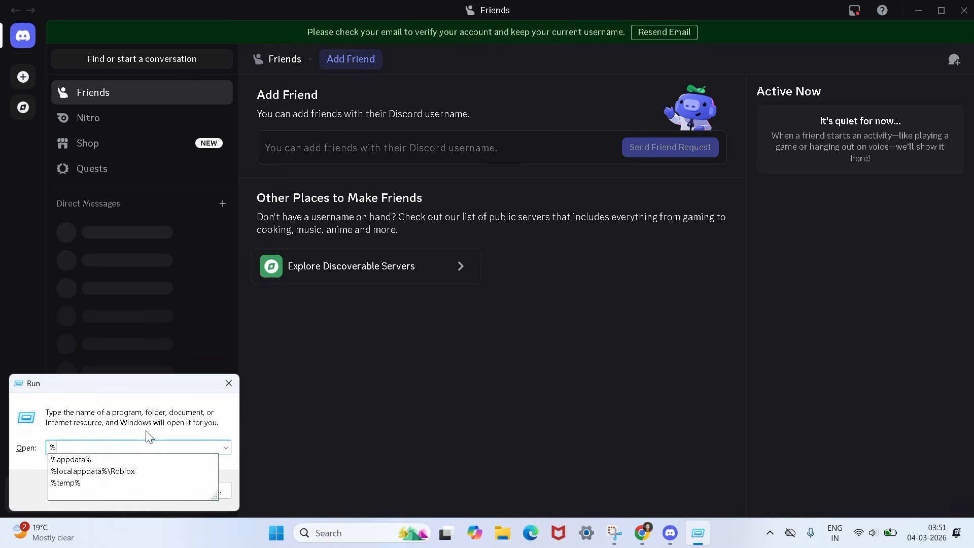
left_click(90, 460)
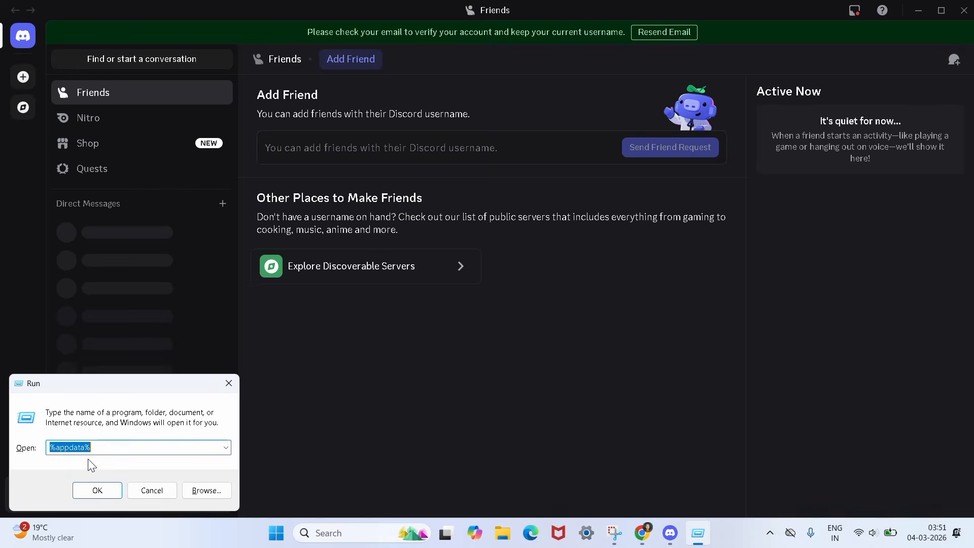
key("Return")
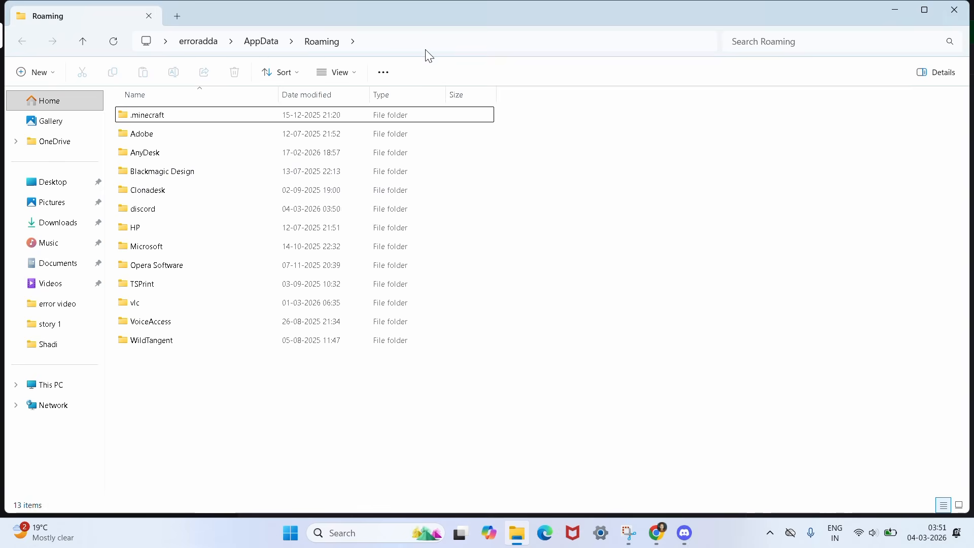
Look through the discord folder's contents, return to the Roaming folder and bring up the available actions for the discord folder.
left_click(413, 23)
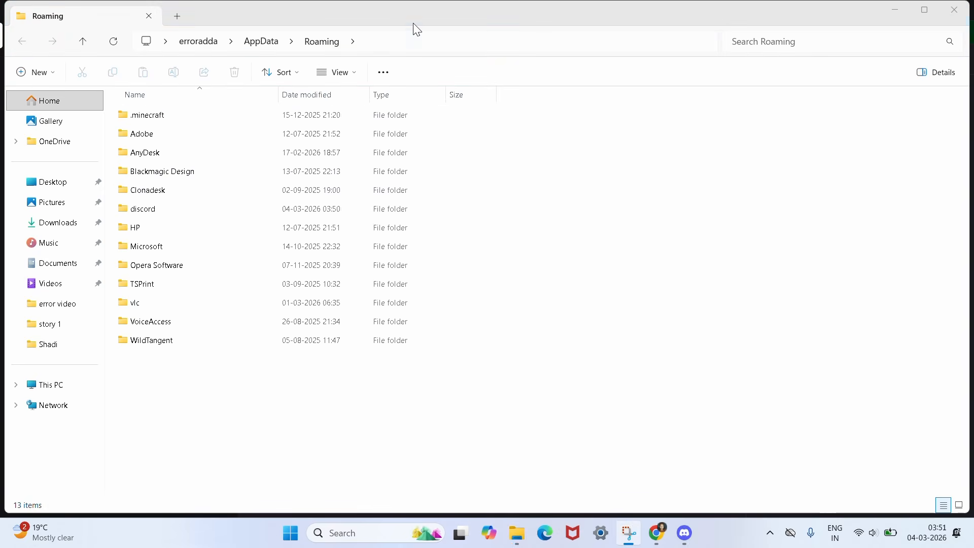
left_click(155, 214)
double_click(155, 214)
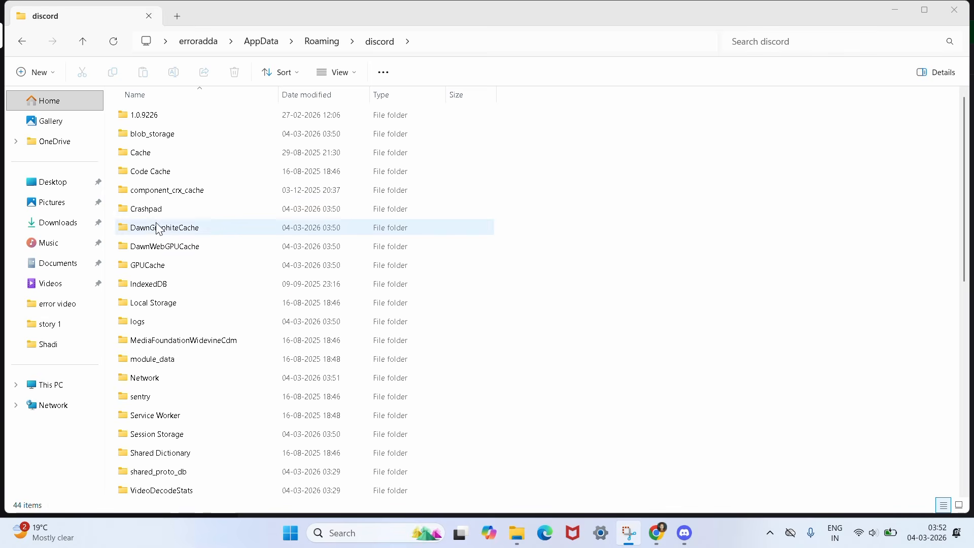
left_click(22, 39)
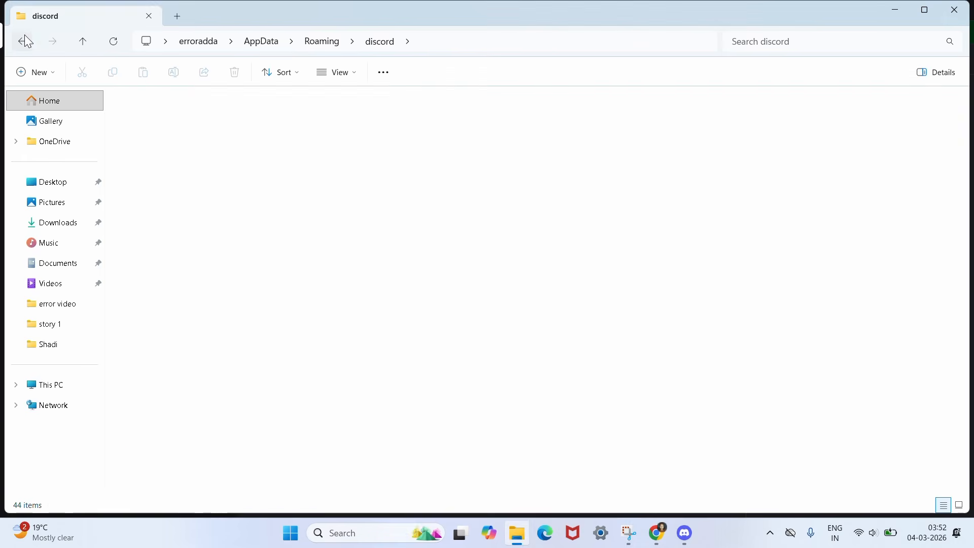
right_click(161, 216)
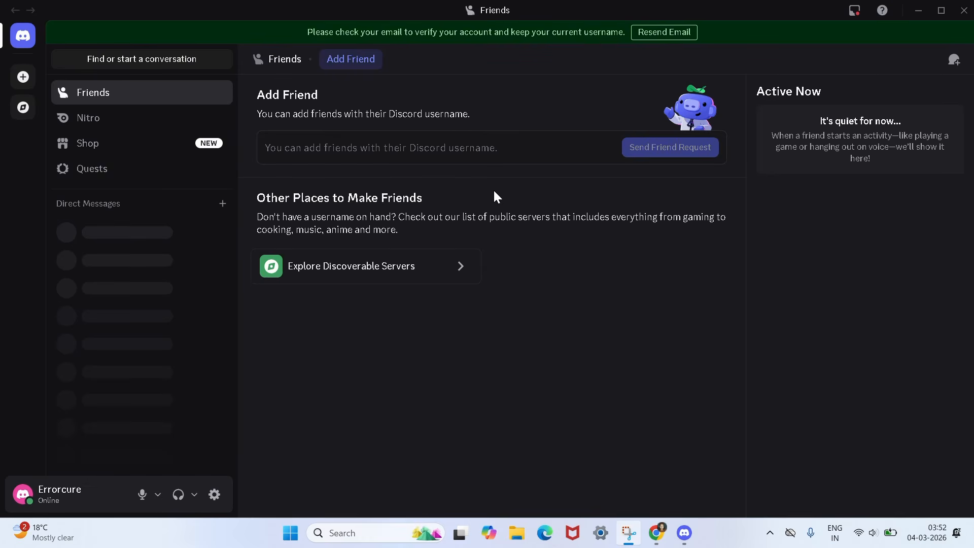
Open the Local application data folder by running %localappdata% from the Run dialog and bring up the available actions for its Discord folder.
key("super+r")
type("%localappdata%")
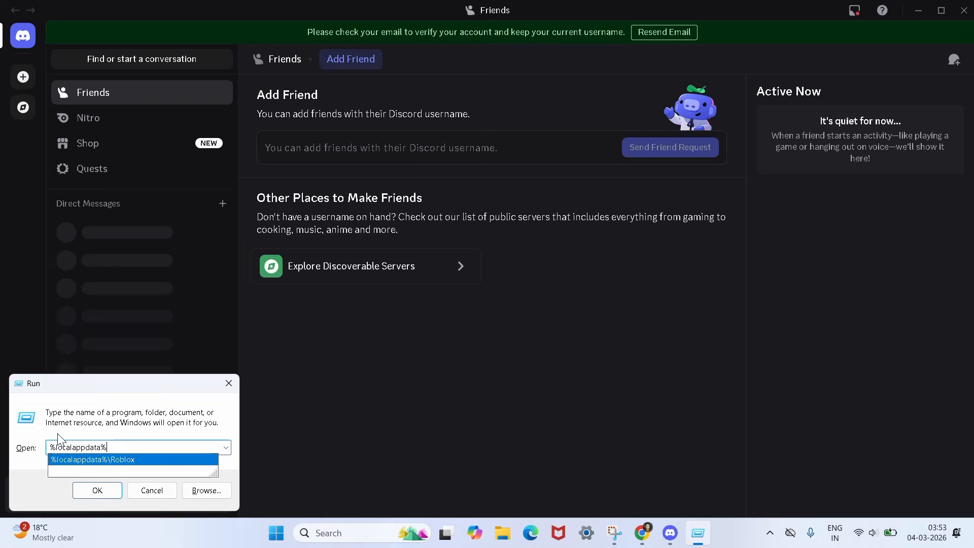
left_click_drag(131, 390, 469, 213)
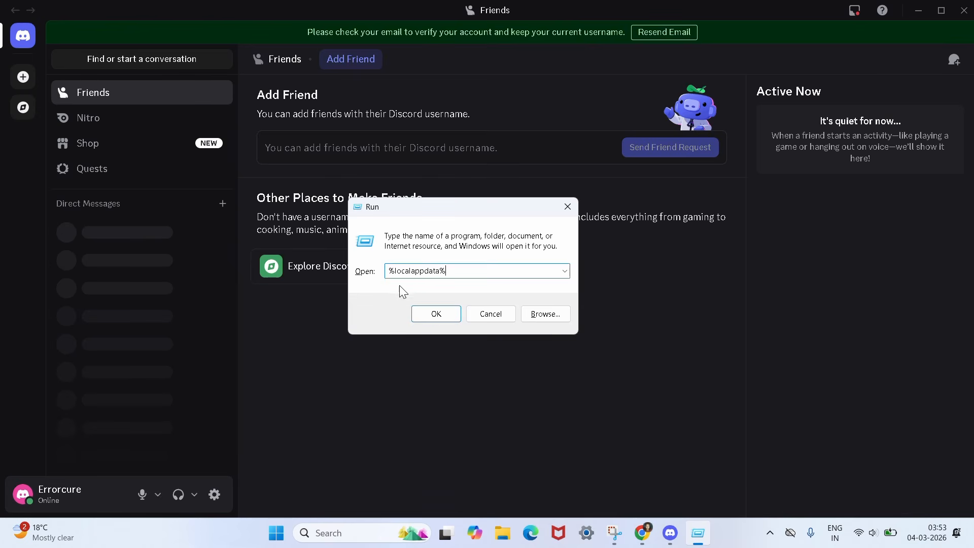
left_click(436, 314)
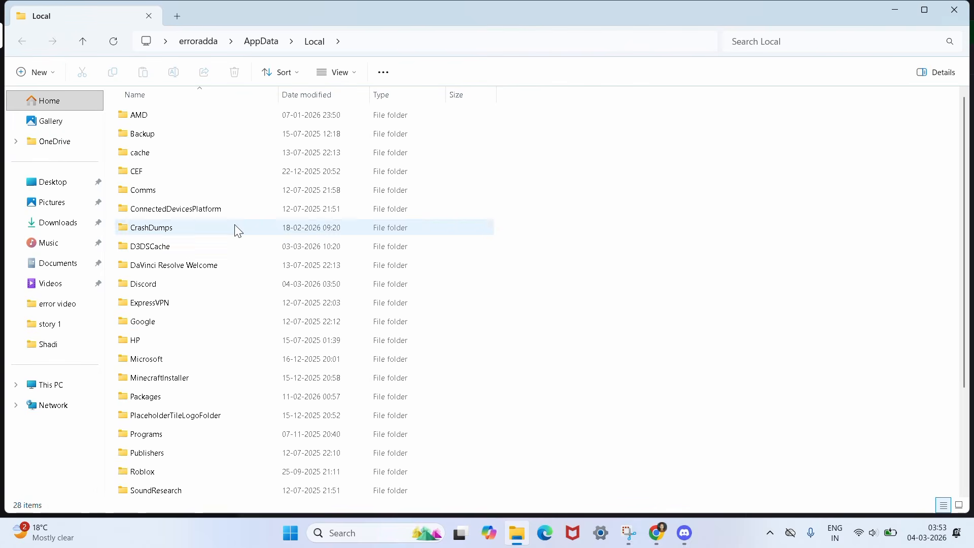
left_click(147, 285)
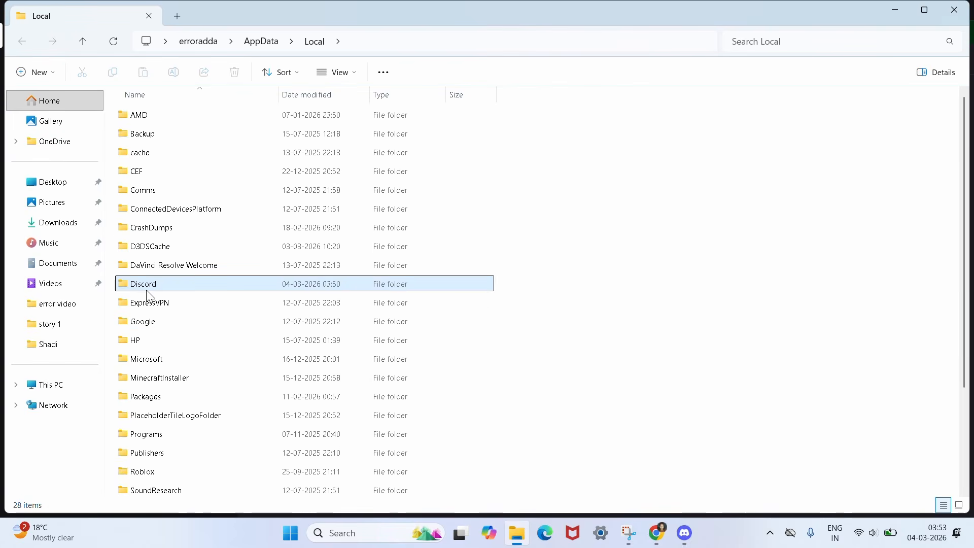
right_click(149, 296)
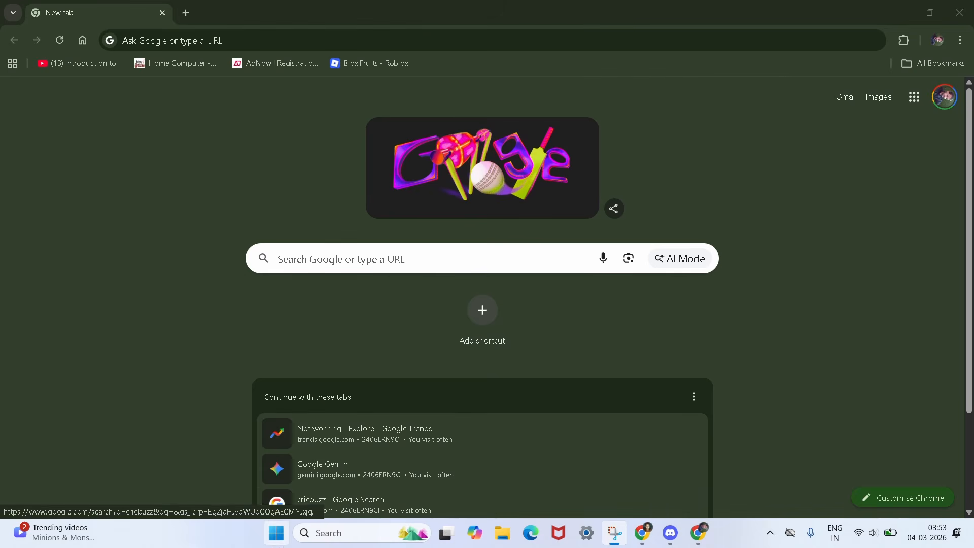
View the Windows power options that include Restart and dismiss them without restarting the computer.
left_click(276, 533)
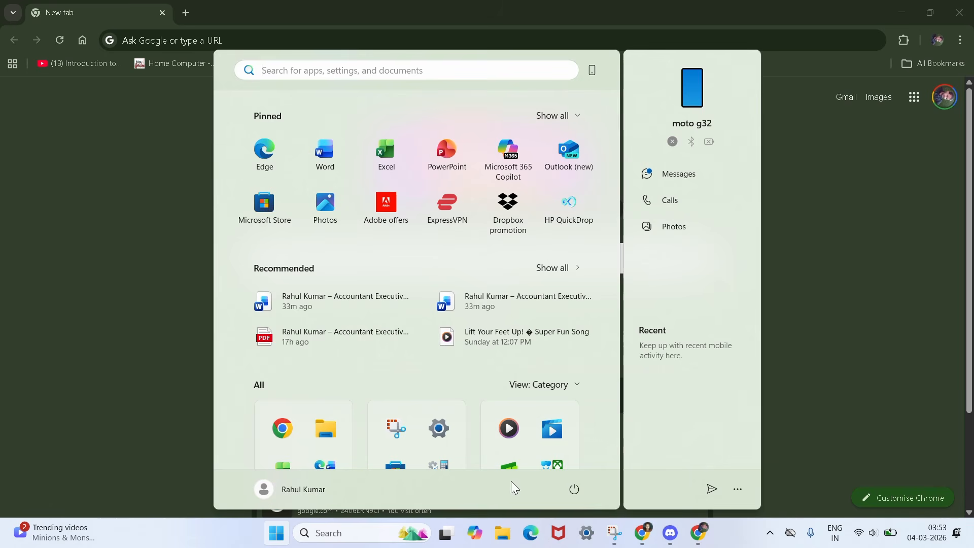
left_click(575, 488)
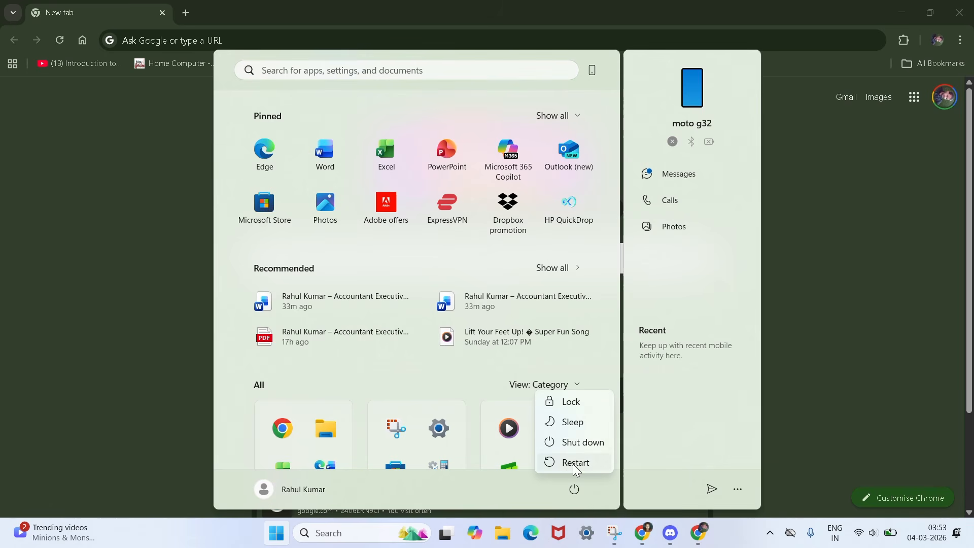
left_click(821, 303)
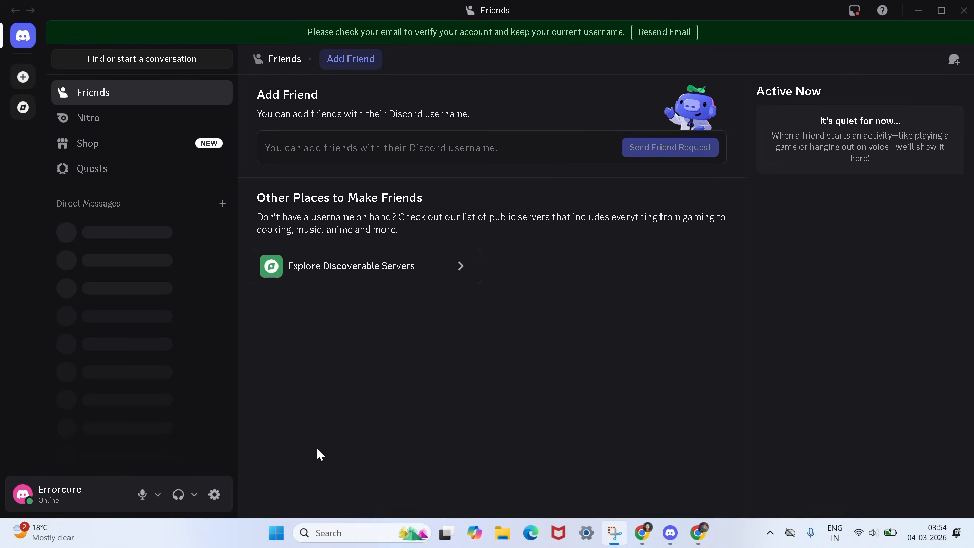
Find and open Control Panel through Windows search and bring up the Local Area Network (LAN) Settings from Internet Options.
left_click(317, 533)
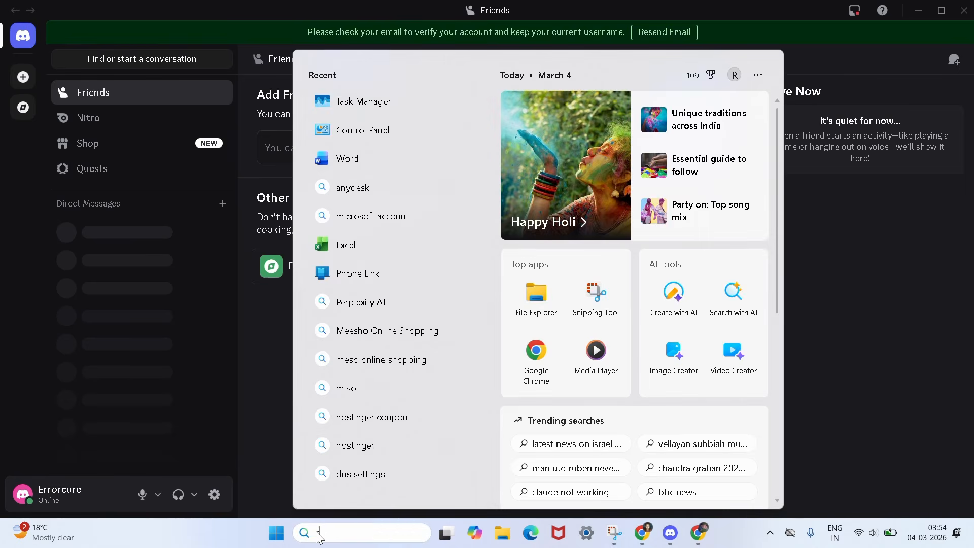
type("contr")
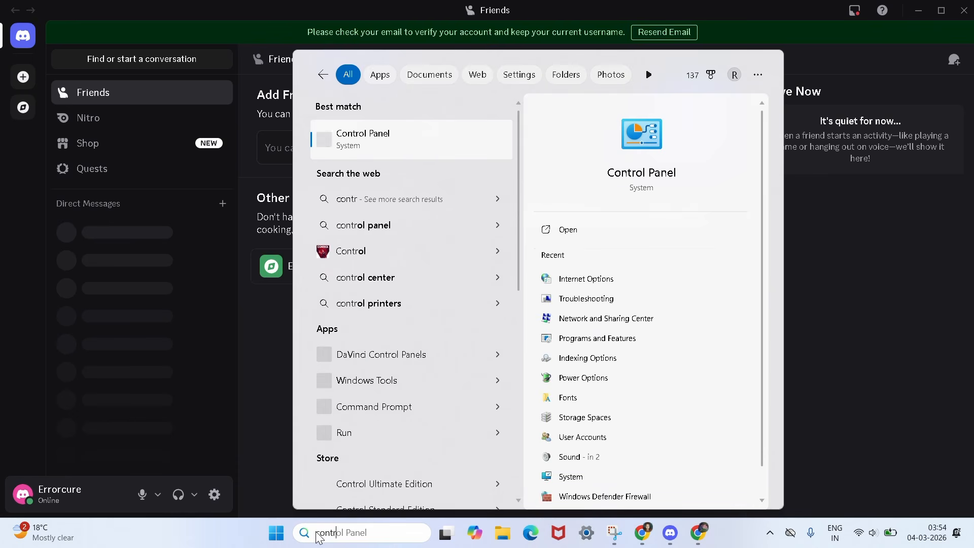
left_click(430, 135)
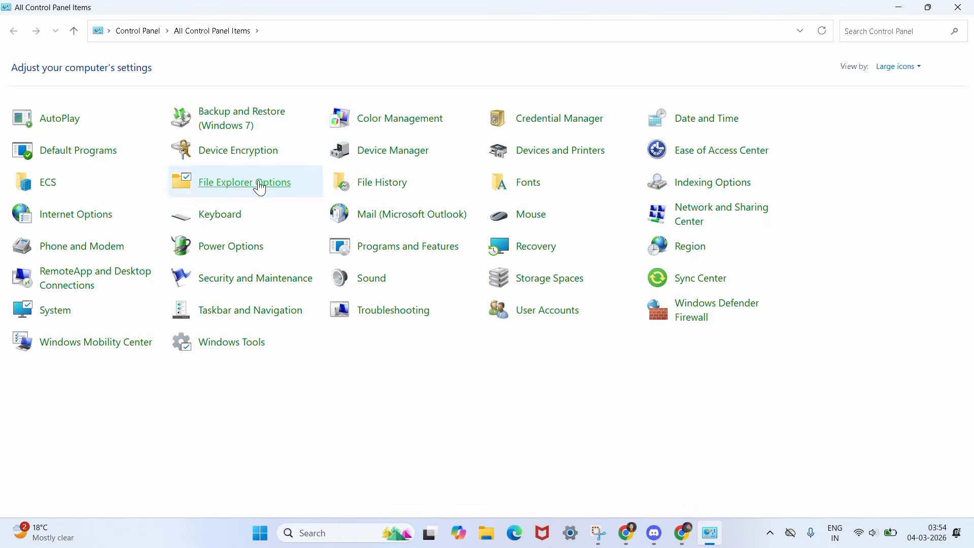
left_click(67, 222)
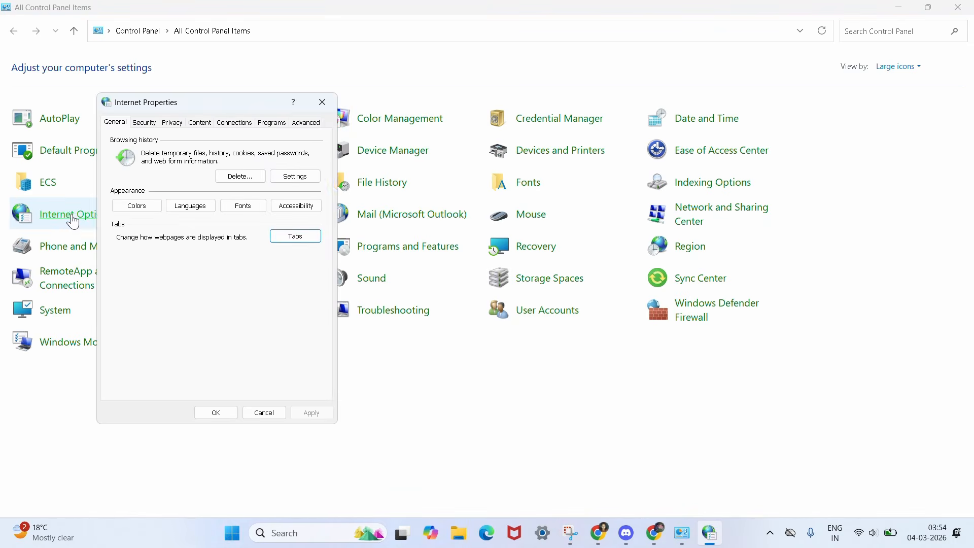
left_click(236, 126)
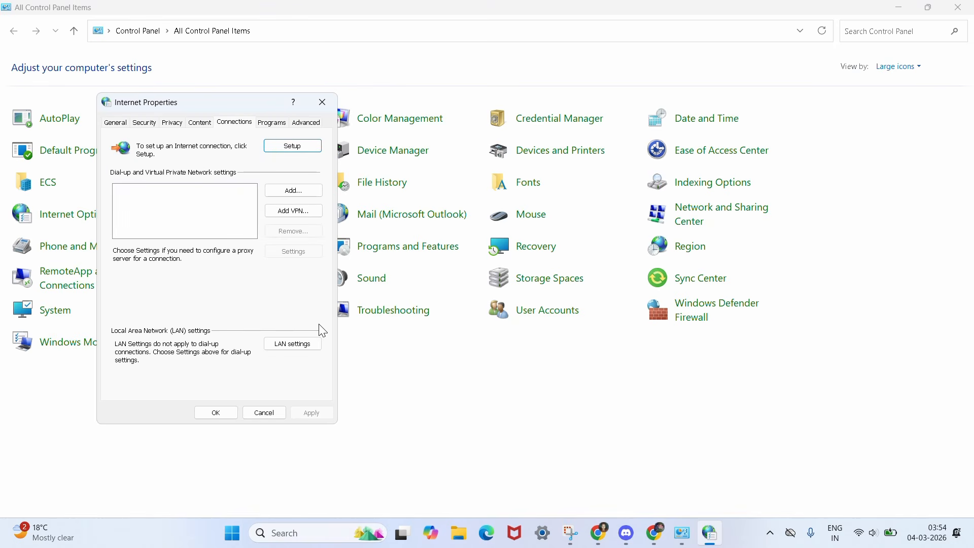
left_click(296, 347)
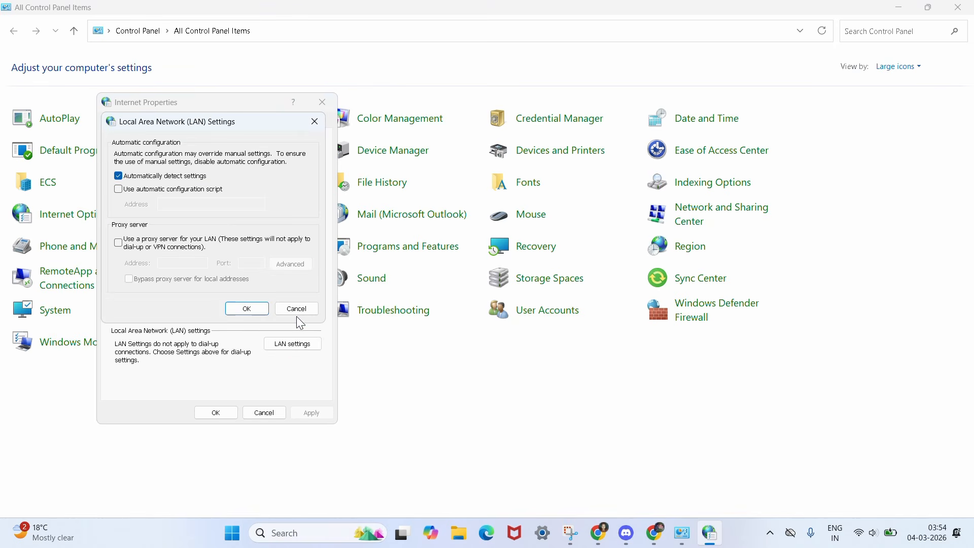
Make sure the LAN proxy server option is turned off, confirm the LAN settings and Internet Properties, and close Control Panel.
left_click(146, 247)
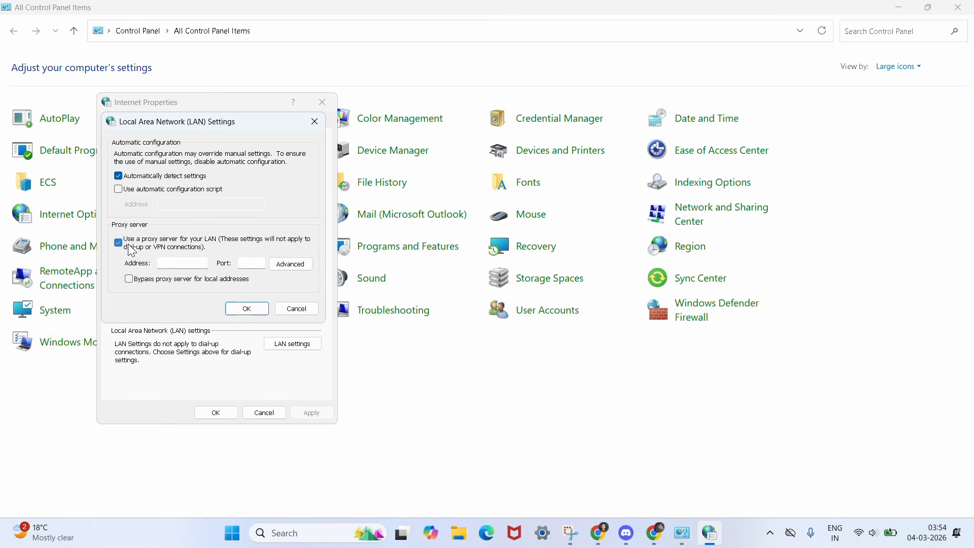
left_click(132, 251)
left_click(247, 309)
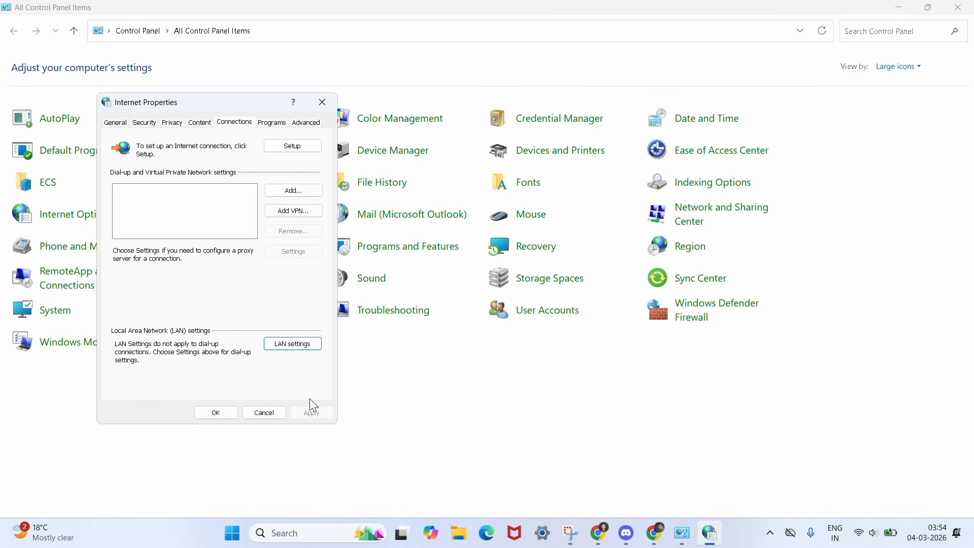
left_click(216, 412)
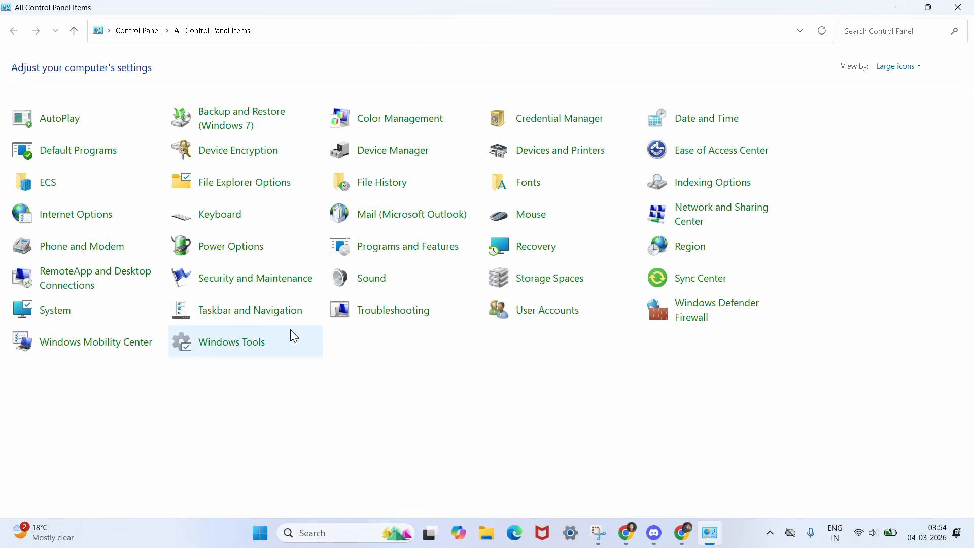
key("alt+F4")
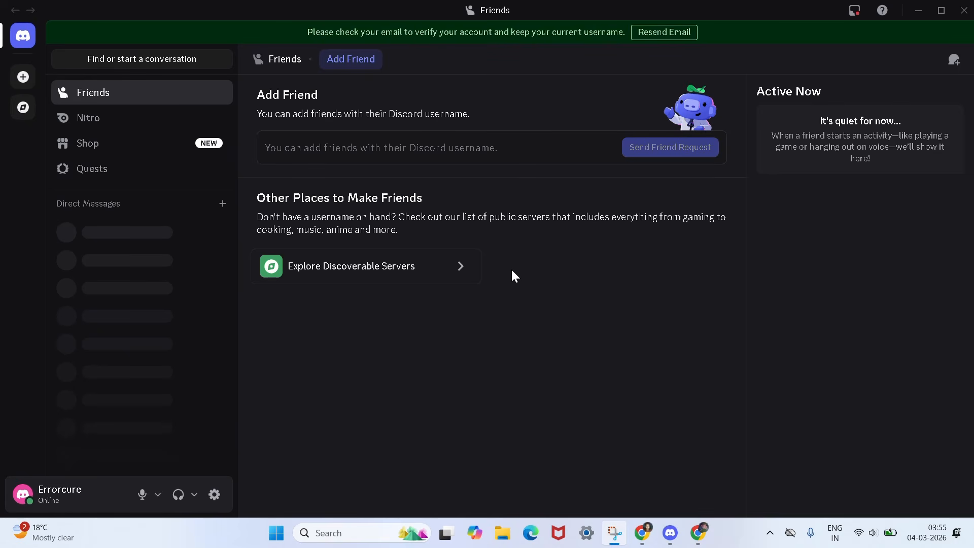